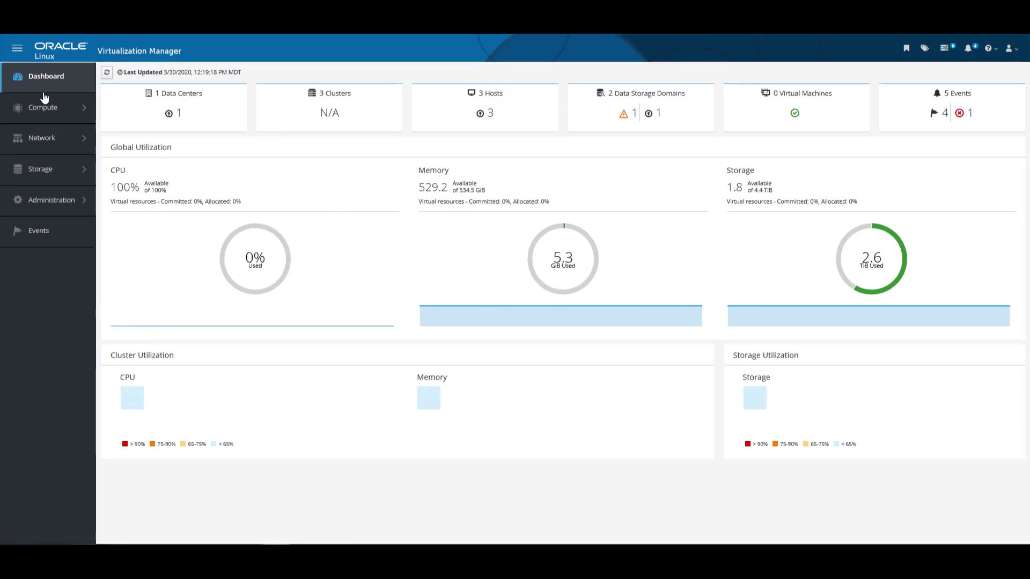
Start a new virtual machine from the Compute virtual machines list, using the Default cluster
click(42, 110)
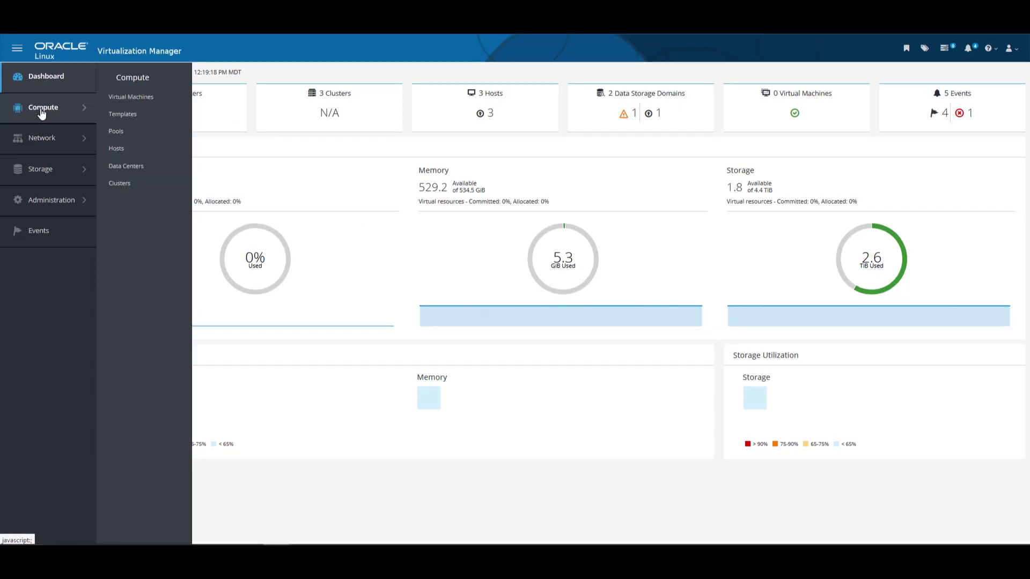
click(149, 100)
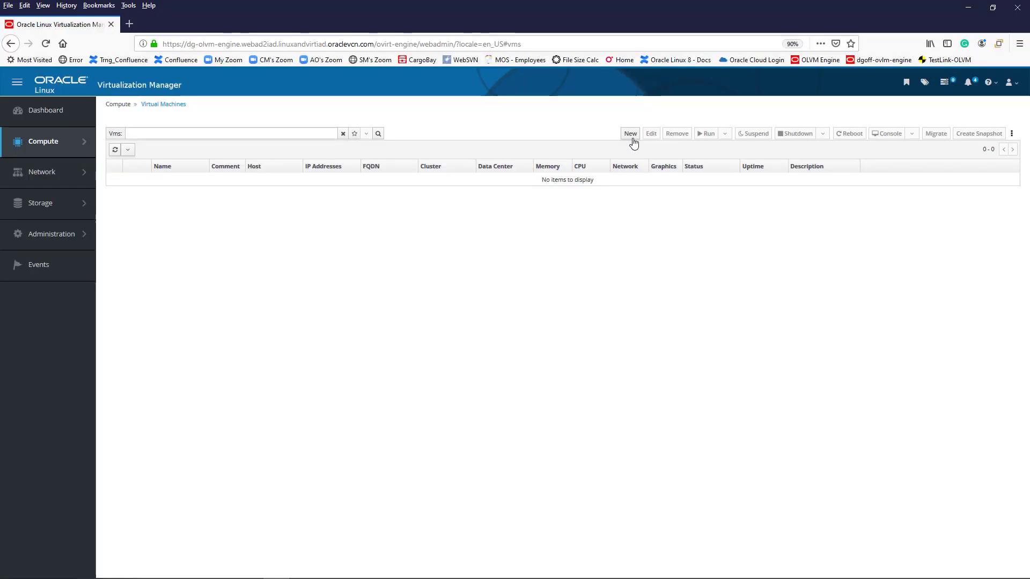
click(631, 134)
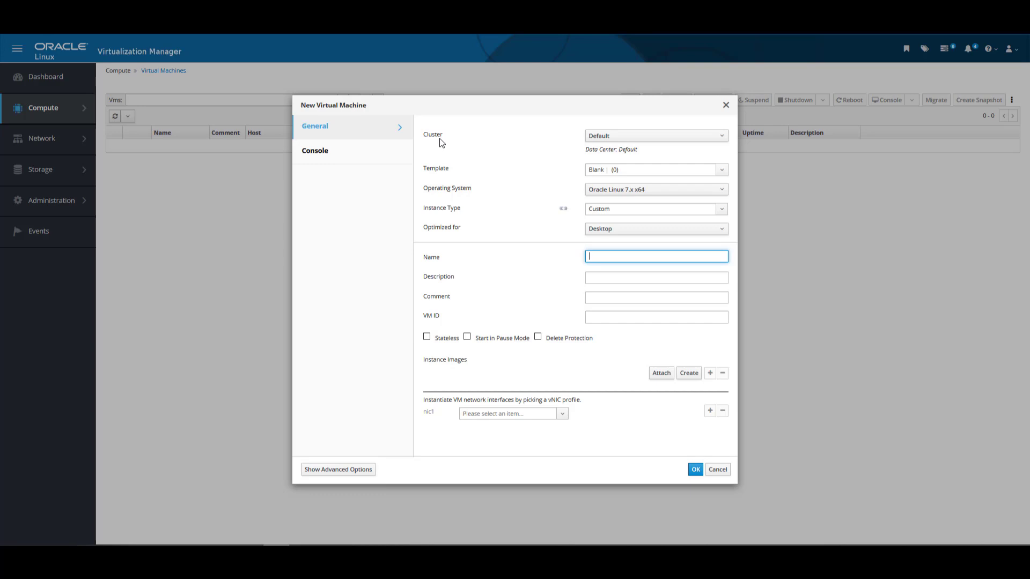
click(681, 141)
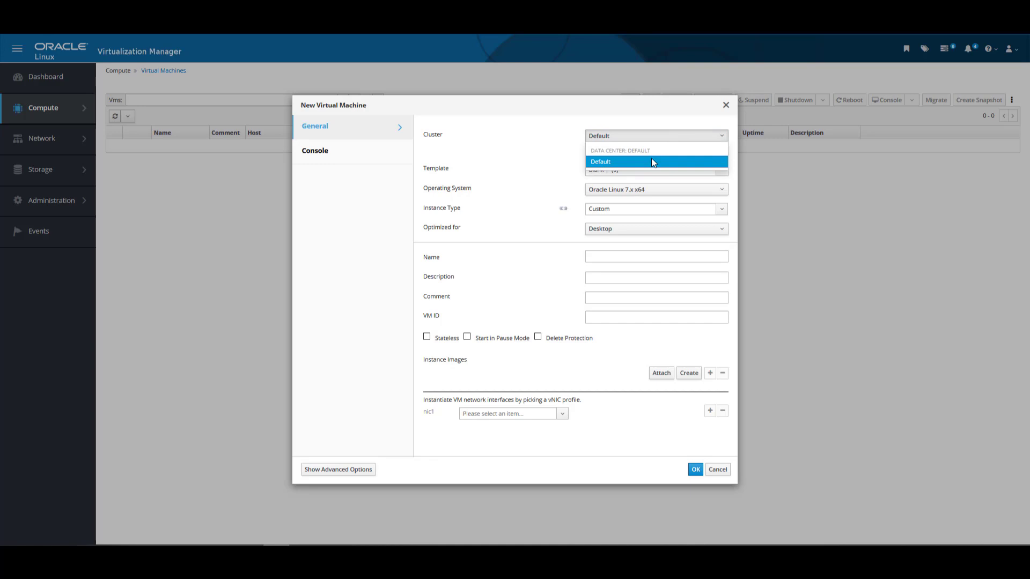
click(652, 161)
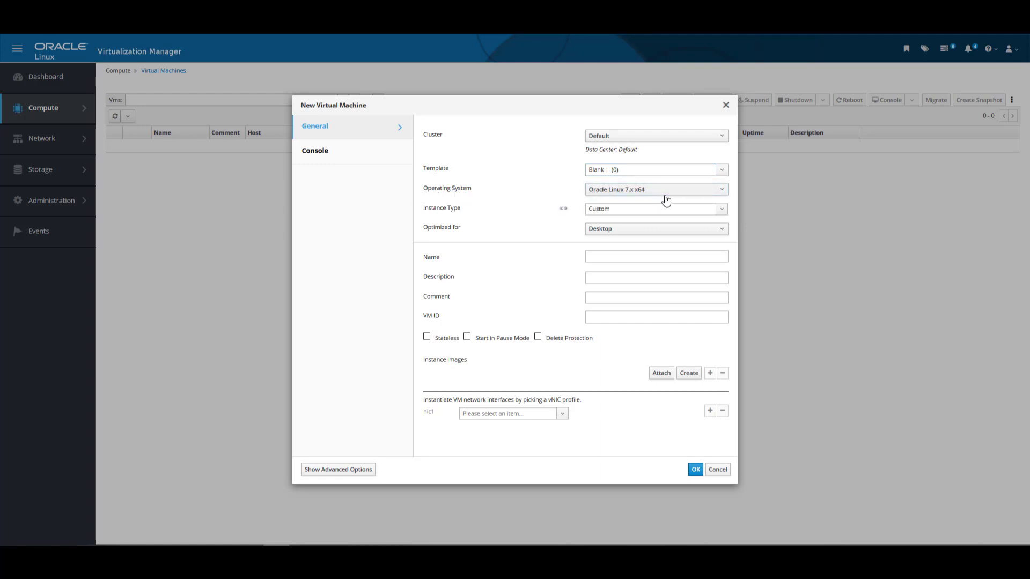
Look through the available operating systems for the new virtual machine, keeping Oracle Linux 7.x x64
click(725, 192)
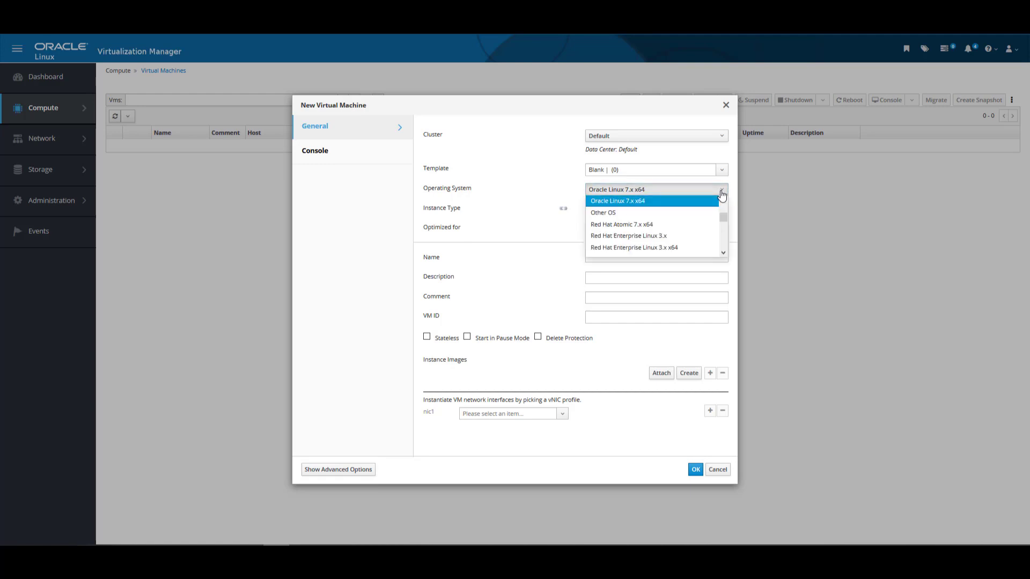
drag(728, 215, 718, 254)
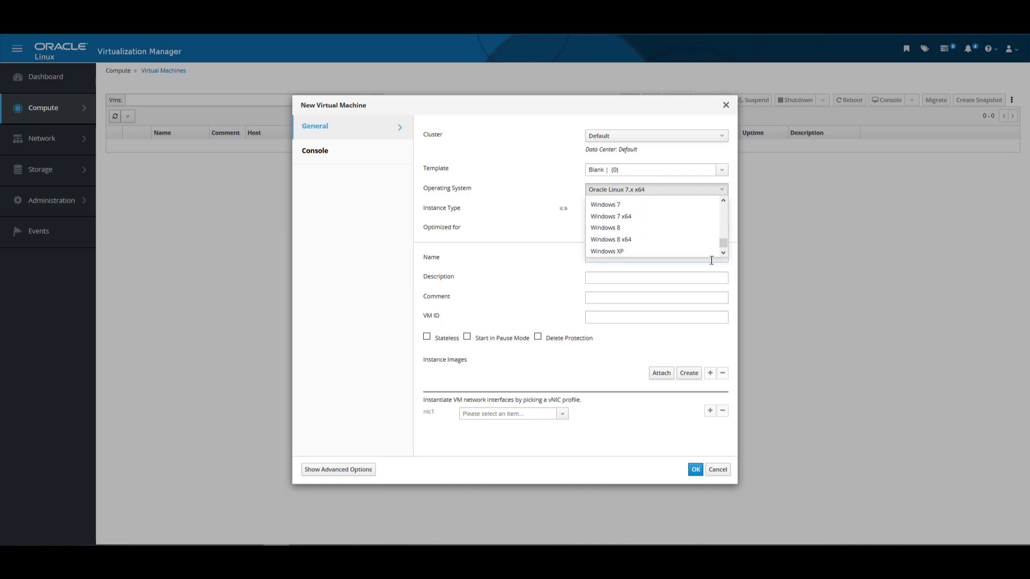
click(507, 220)
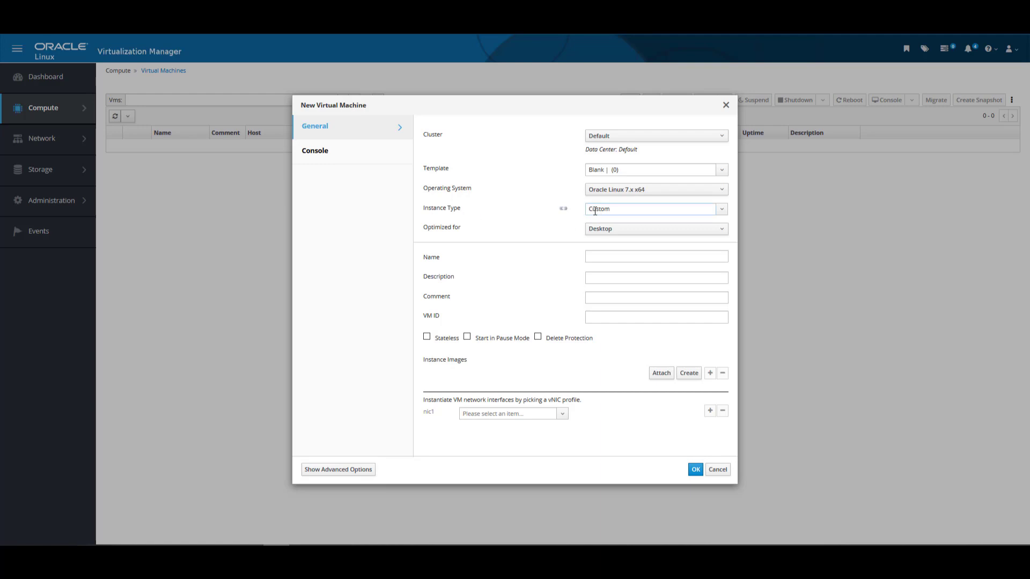
Try the Large instance type for the new virtual machine, and set it back to Custom
click(722, 210)
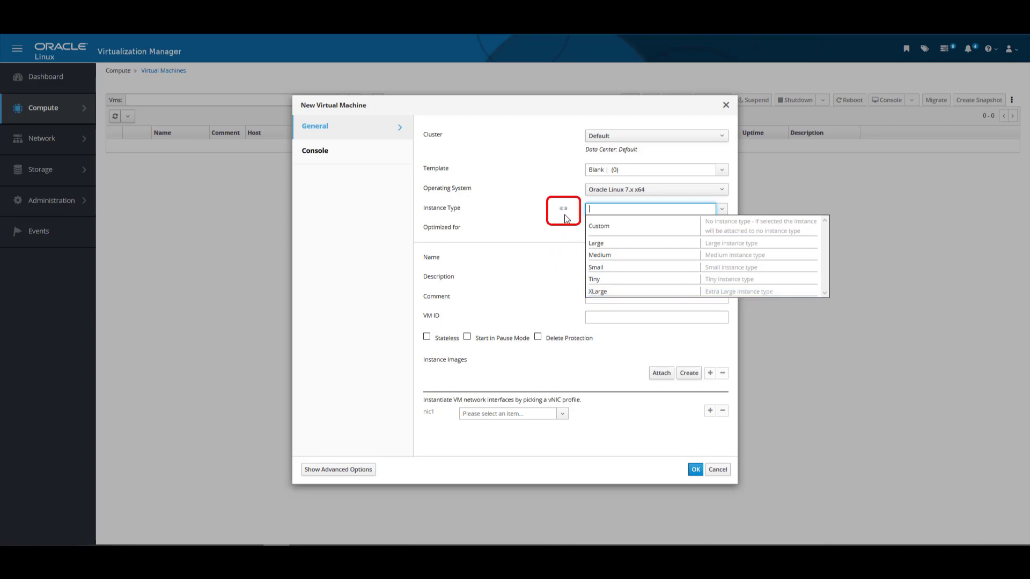
mouse_move(567, 212)
click(669, 243)
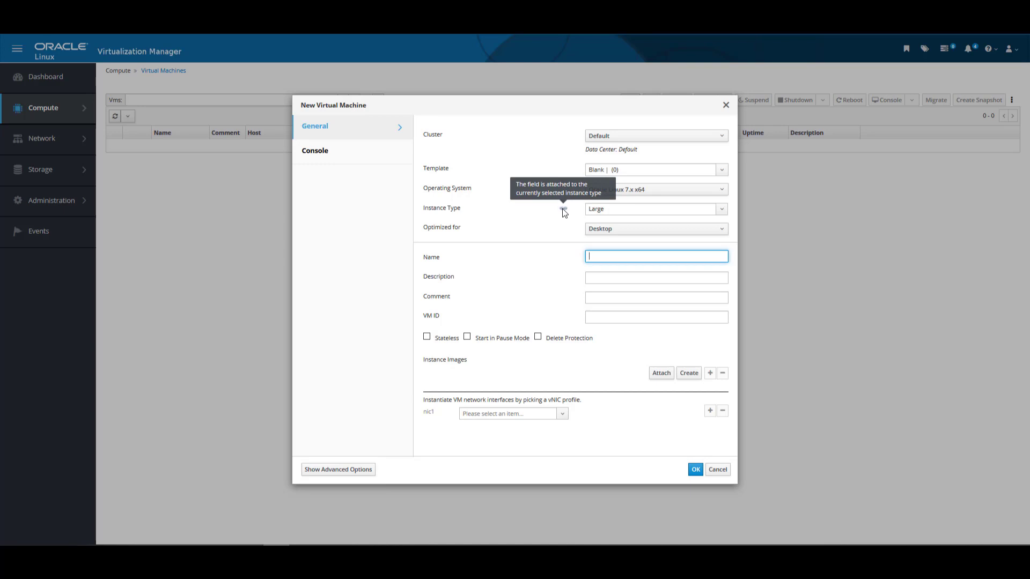
click(722, 210)
click(665, 231)
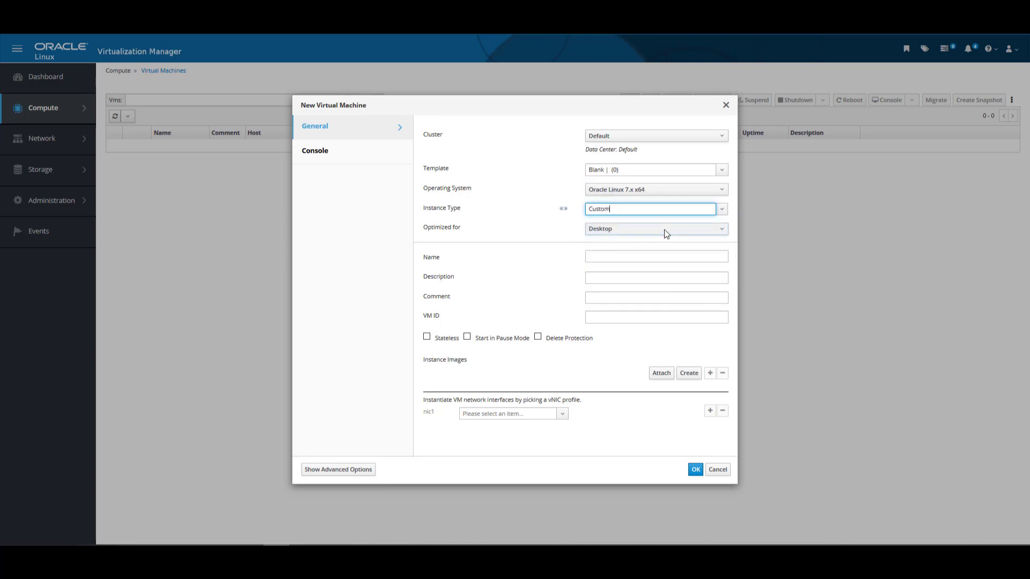
click(608, 258)
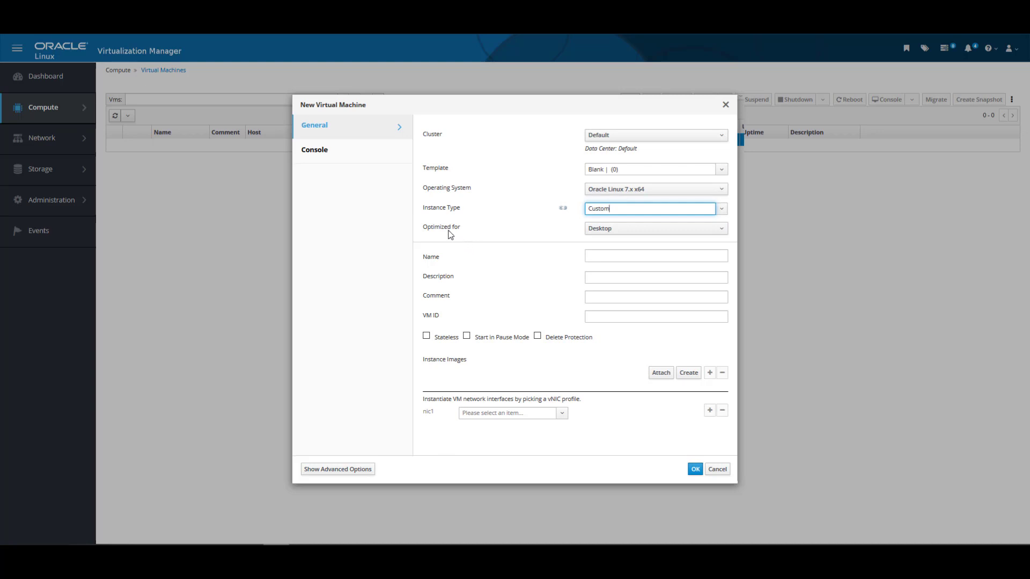
Optimize the virtual machine for Desktop use and name it ol7-vm1
click(723, 231)
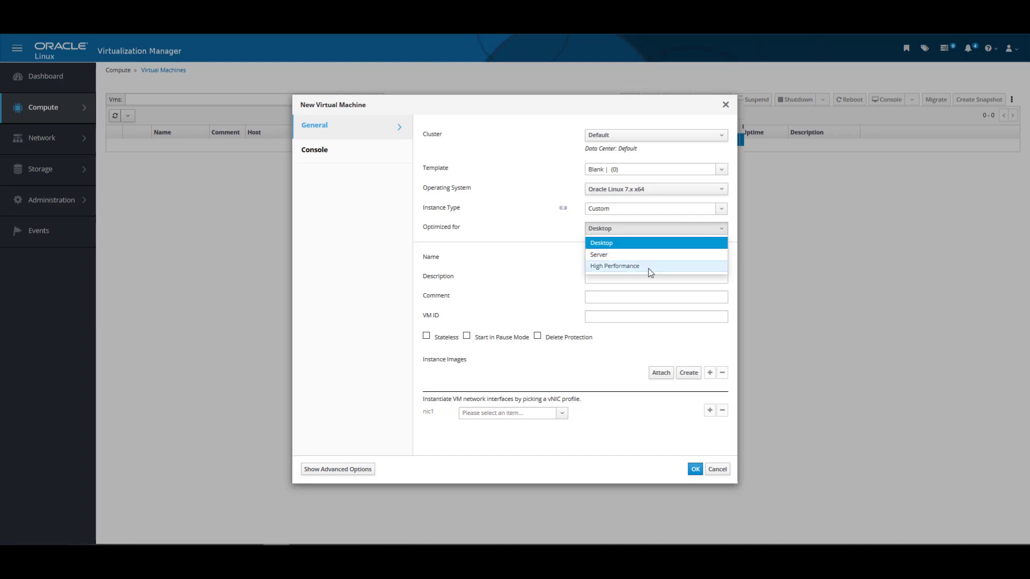
click(645, 244)
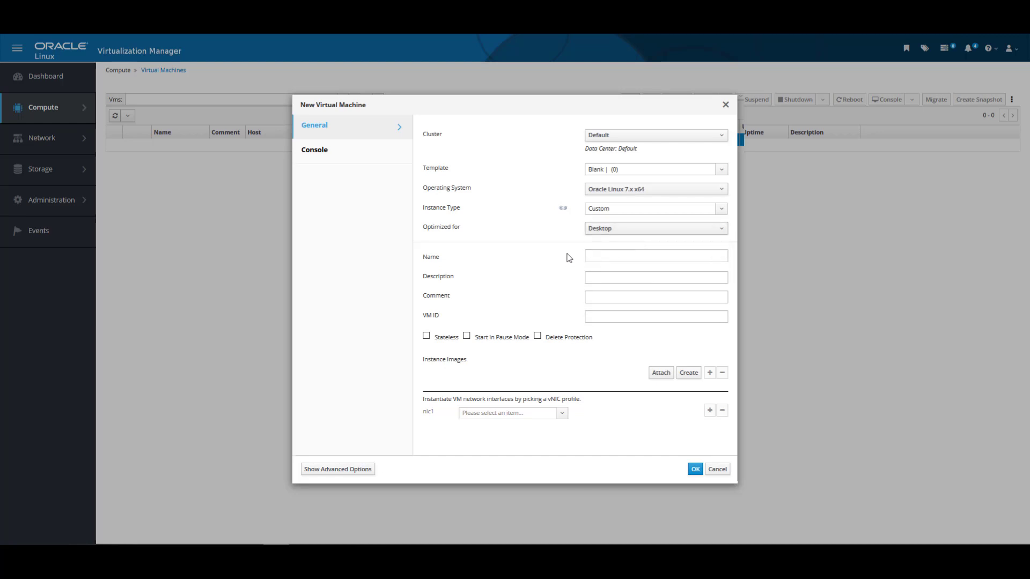
click(608, 258)
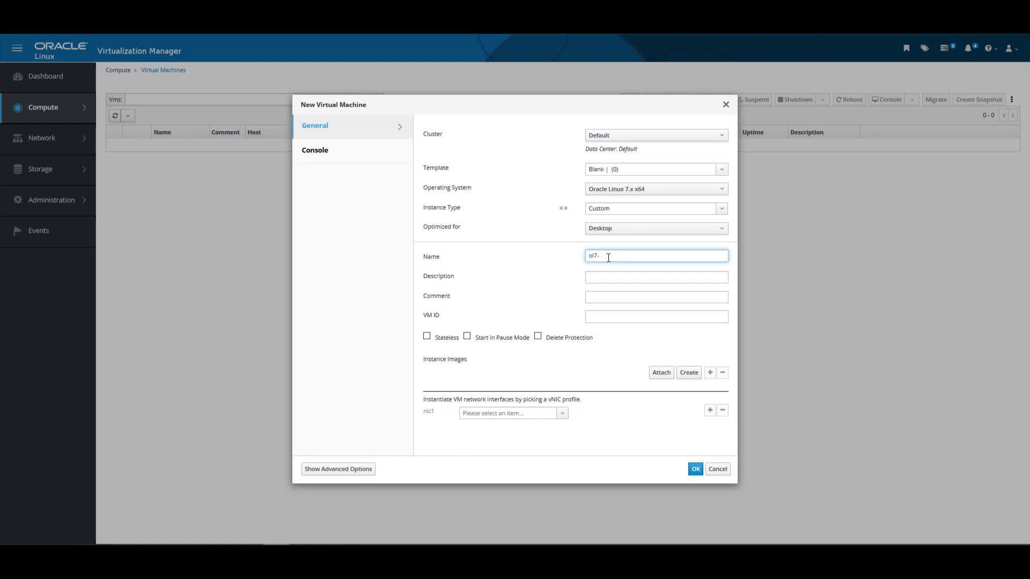
text(ol7-vm1)
Create a bootable 4 GiB thin-provisioned disk on nfs-data-domain and assign the vm-net profile to nic1
click(692, 377)
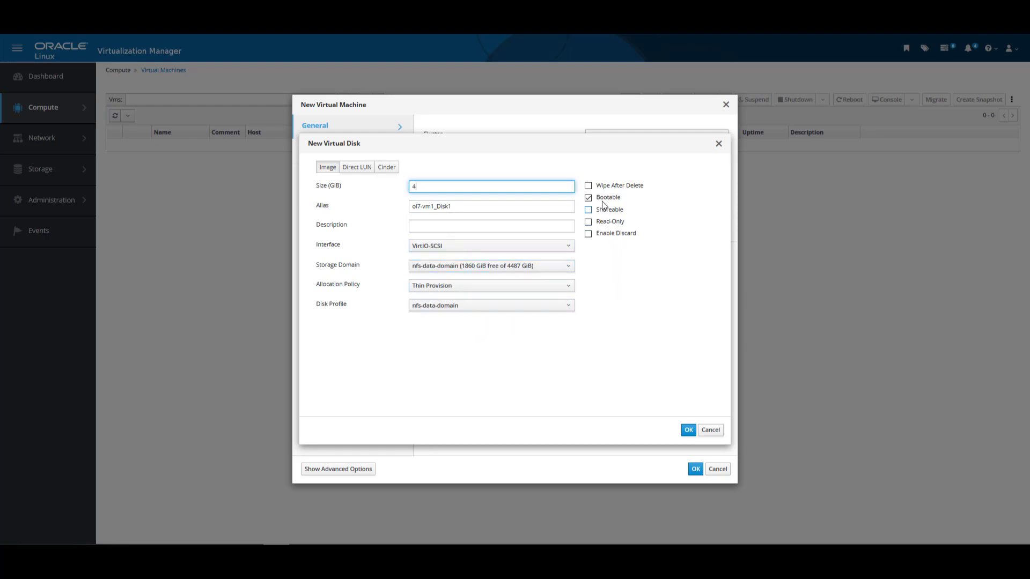
click(687, 432)
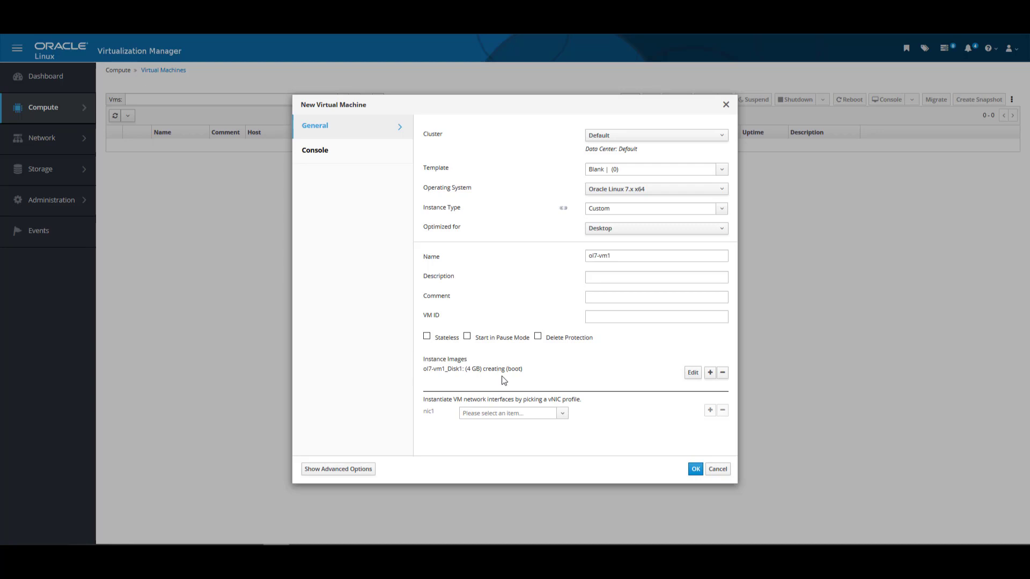
click(495, 414)
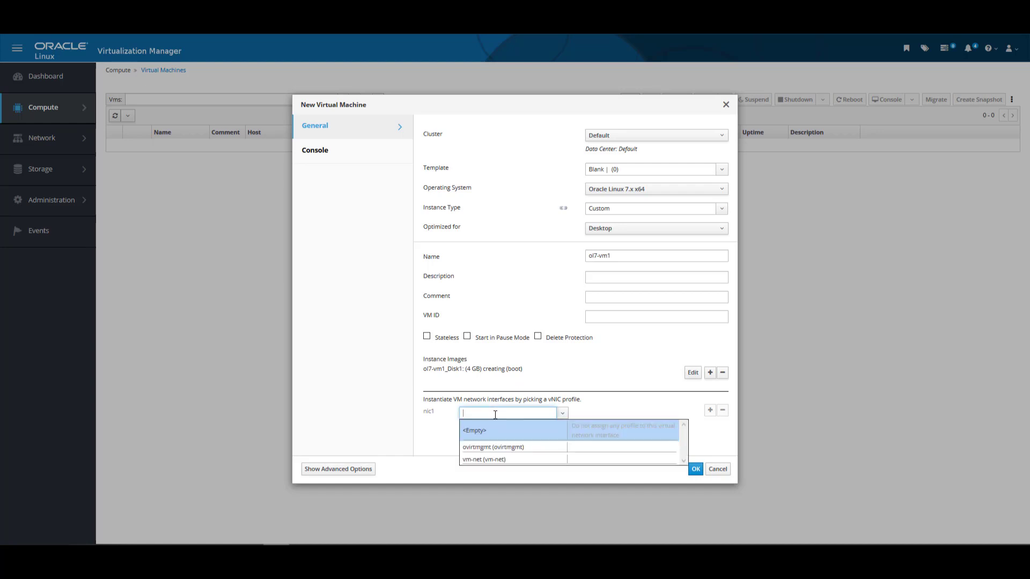
click(514, 462)
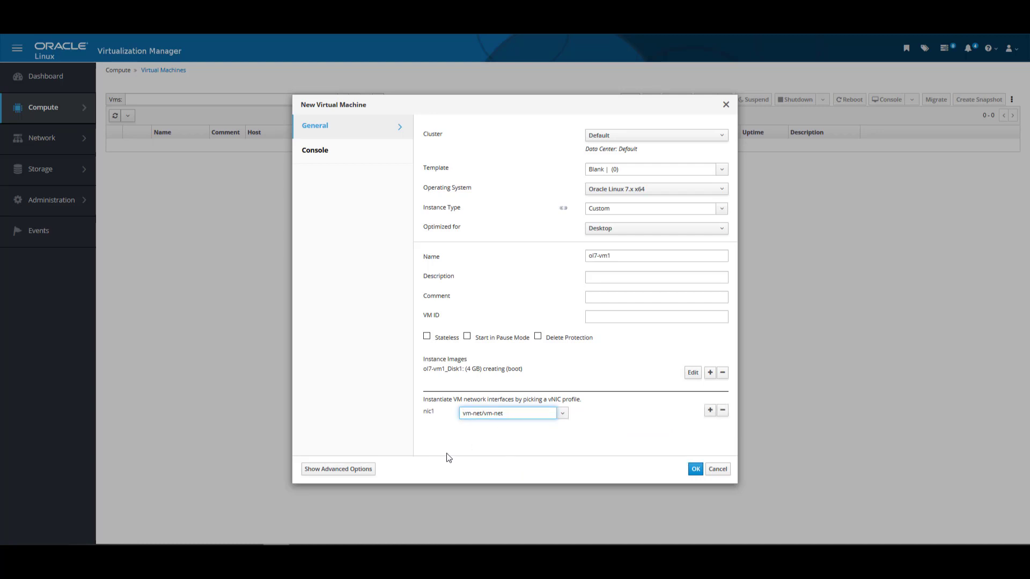
In the advanced system settings, set the memory size to 8192 MB and the total virtual CPUs to 2
click(363, 471)
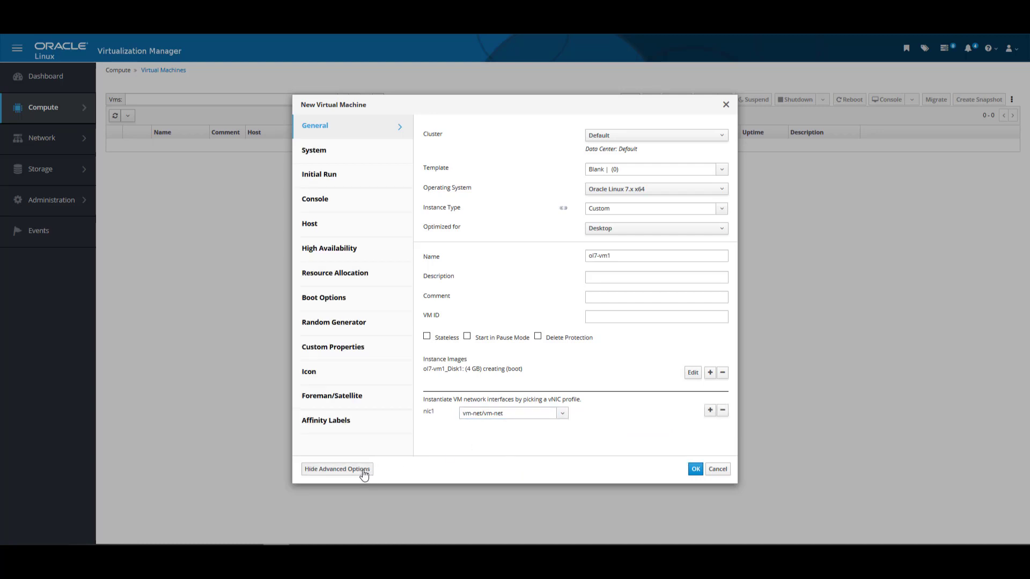
click(342, 156)
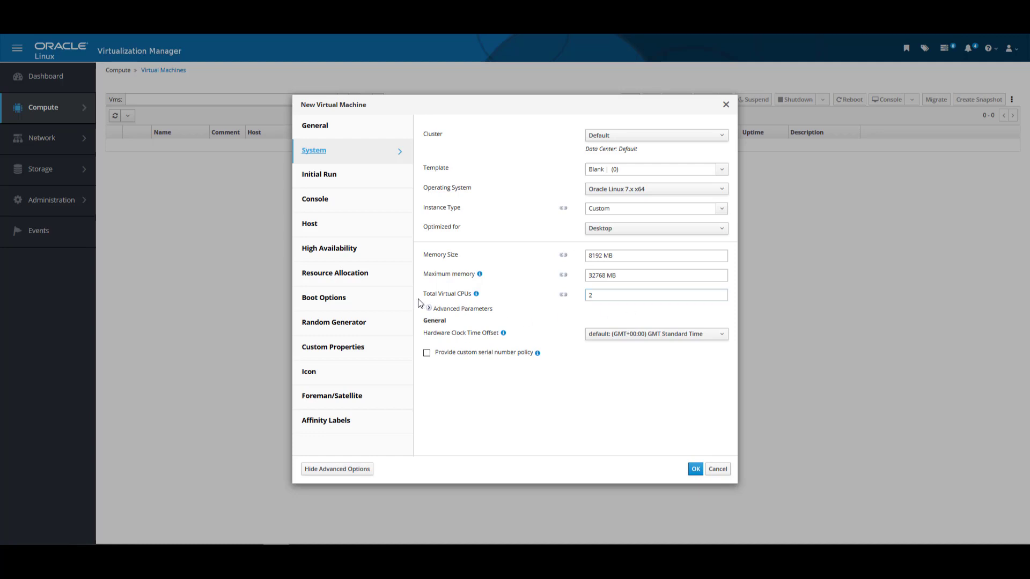
Make CD-ROM the first boot device, attach the OracleLinux-R7-U7-Server-x86_64 image as the CD, and create the virtual machine
click(381, 304)
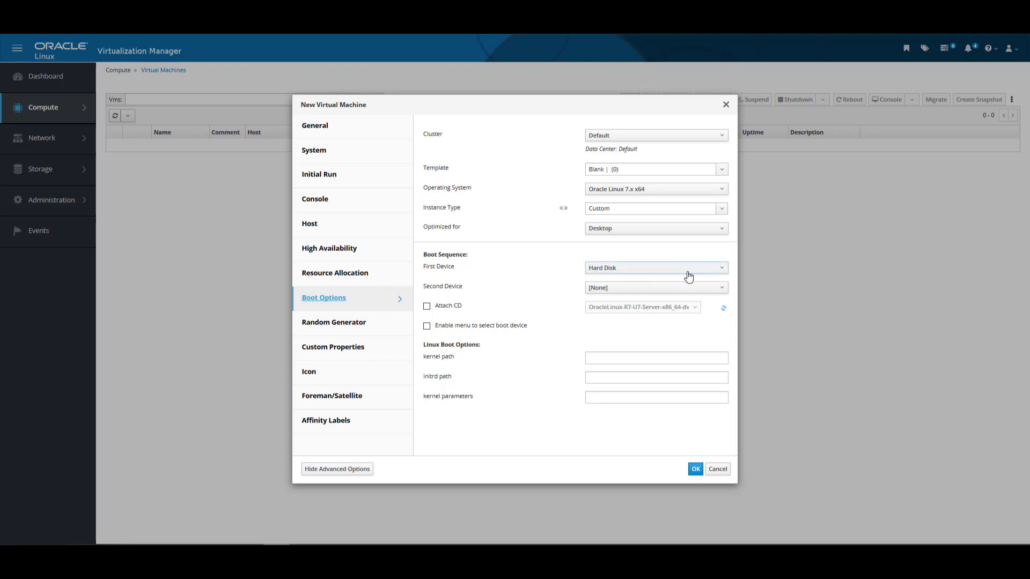
click(722, 269)
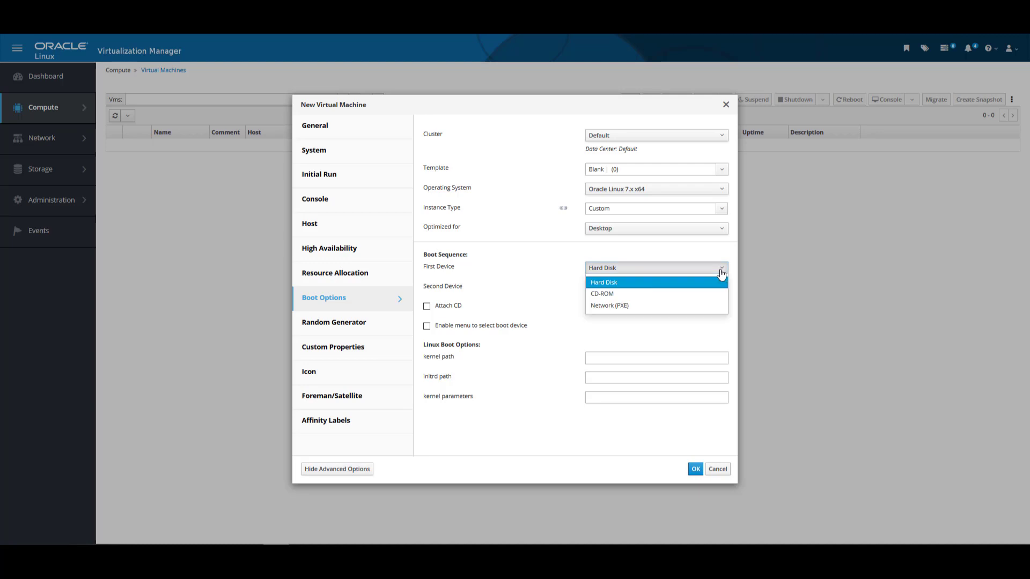
click(678, 296)
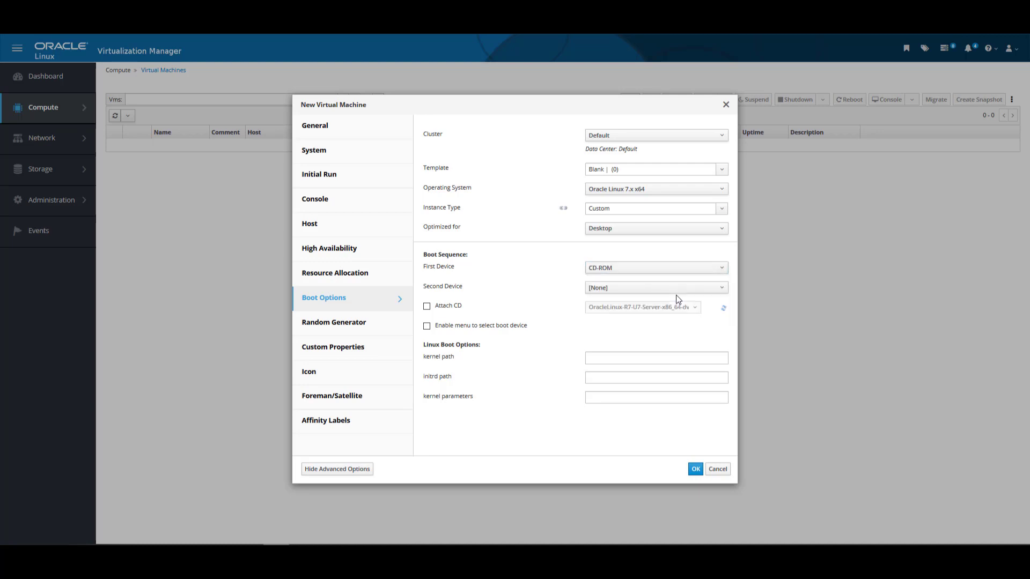
click(427, 308)
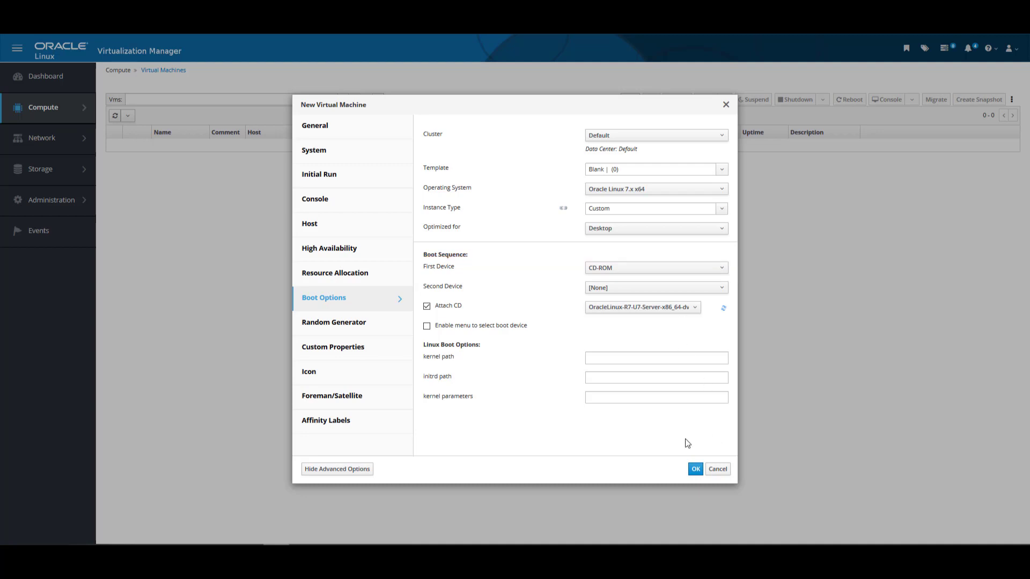
click(696, 469)
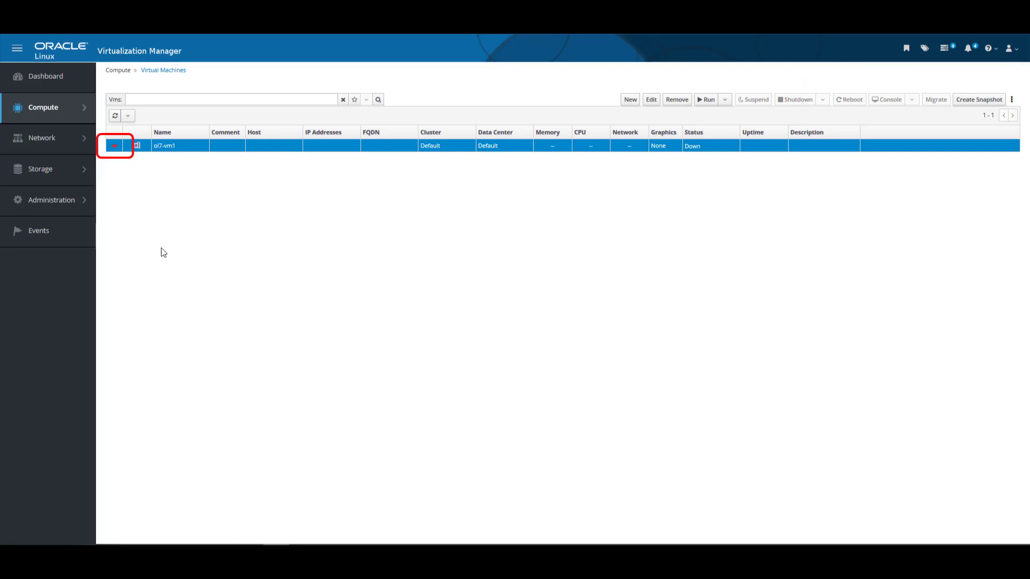
Run ol7-vm1 and open its console with Remote Viewer
mouse_move(116, 153)
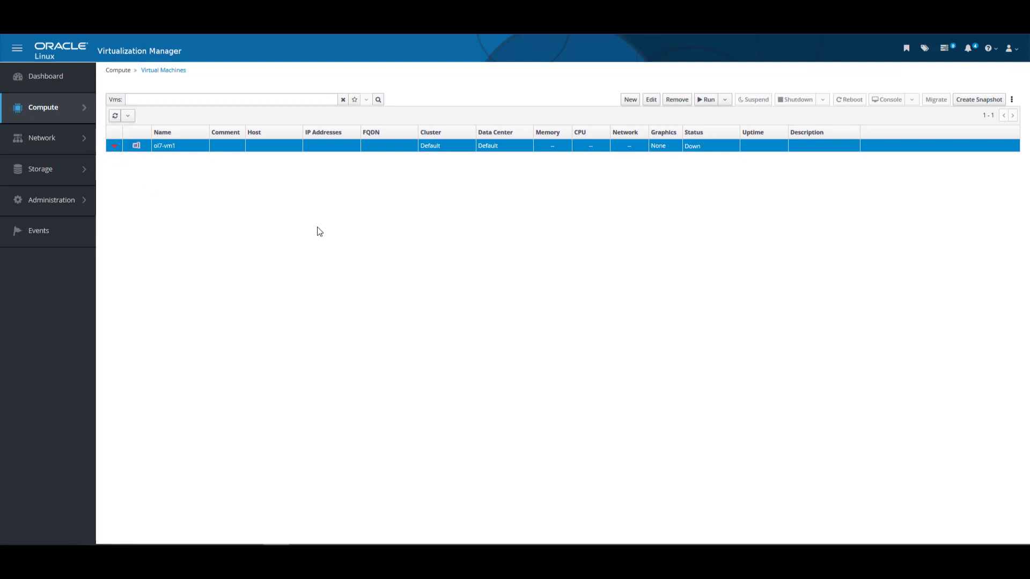
click(711, 103)
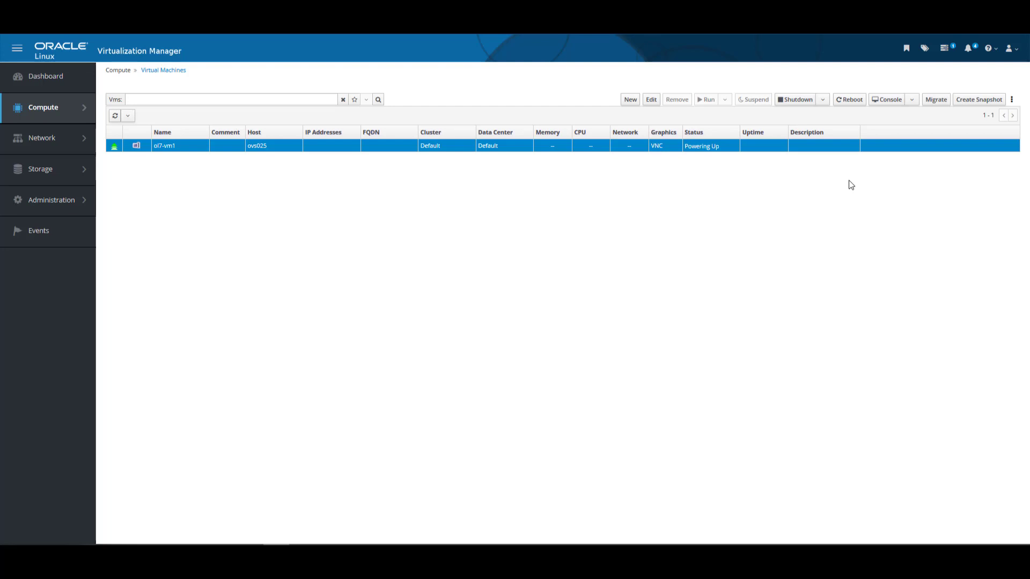
click(898, 103)
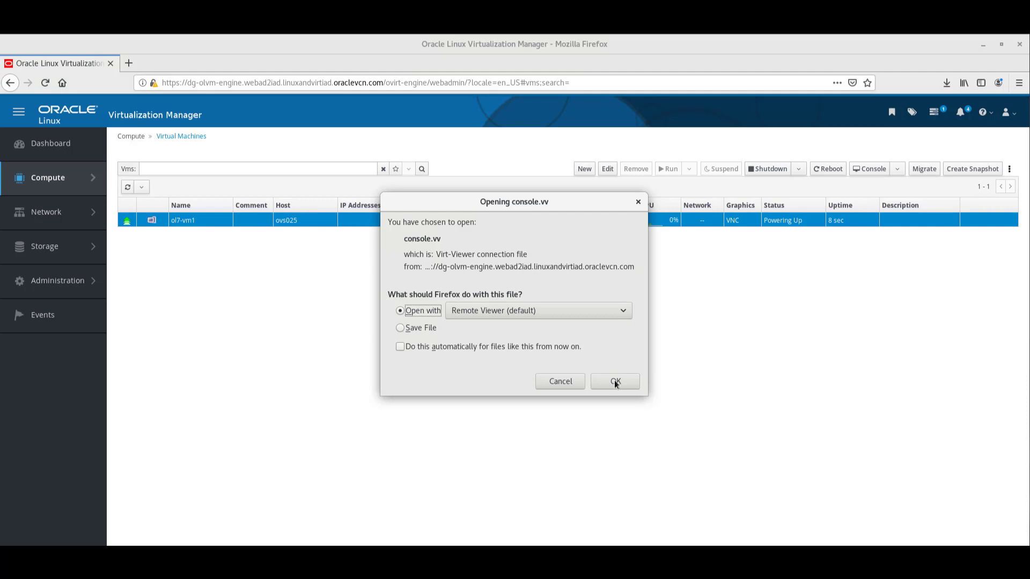
click(615, 381)
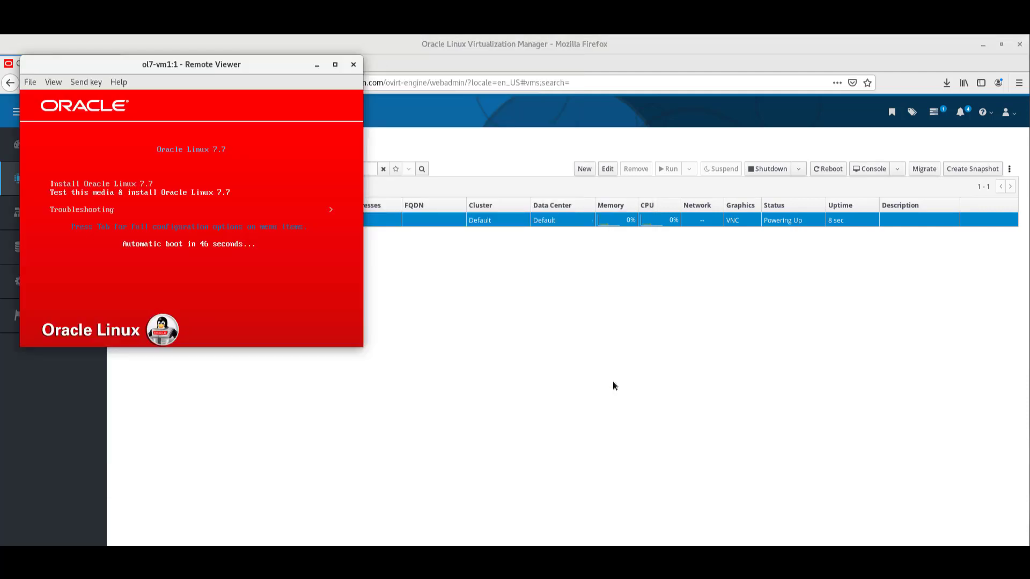
Start the media test and Oracle Linux 7.7 installation in the ol7-vm1 console, and move its window toward the middle of the screen
key(Return)
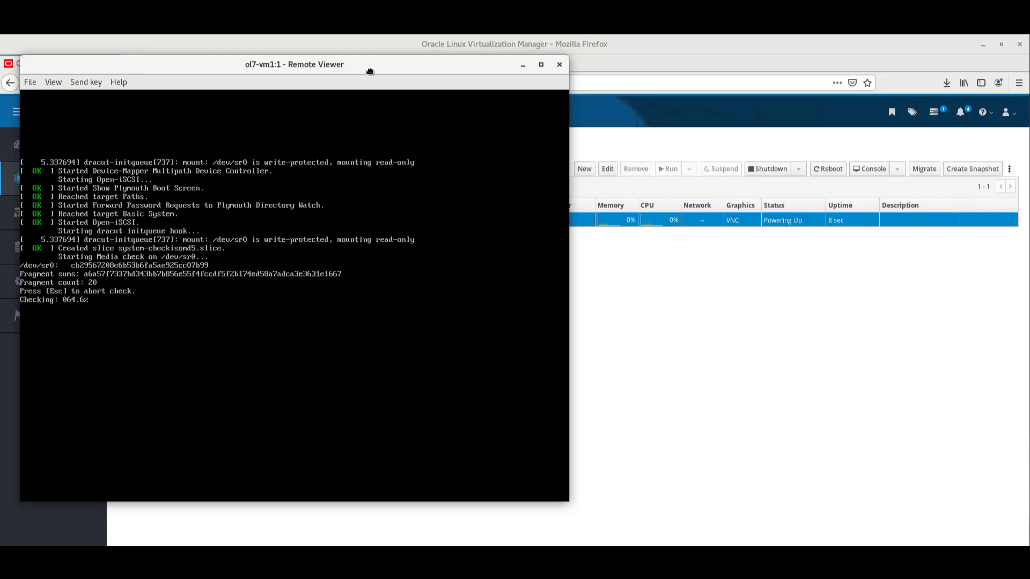
drag(370, 72, 575, 106)
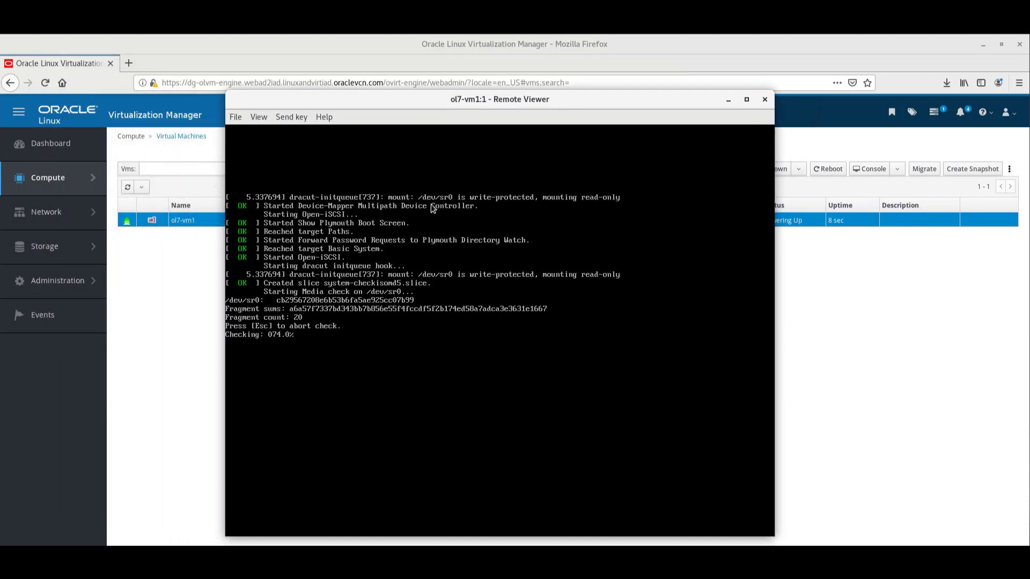